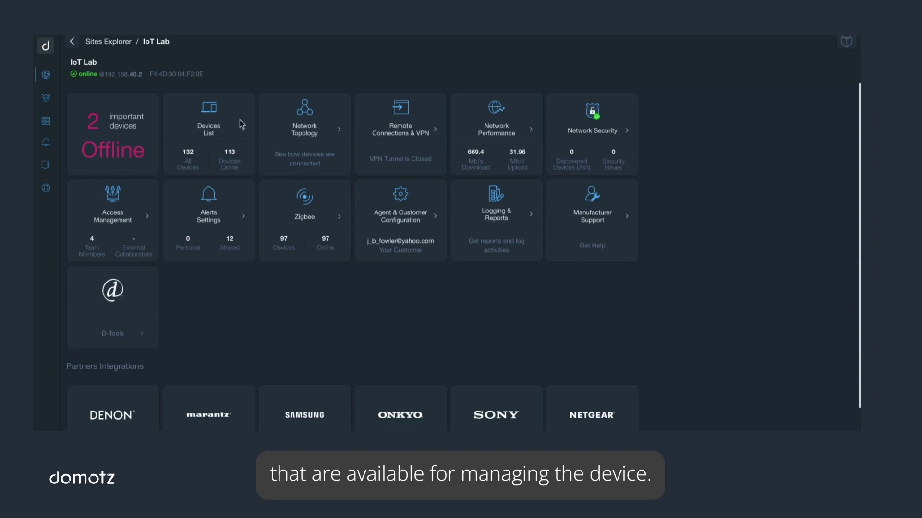
- Open the site's Remote Connections & VPN page and scroll through it
left_click(398, 139)
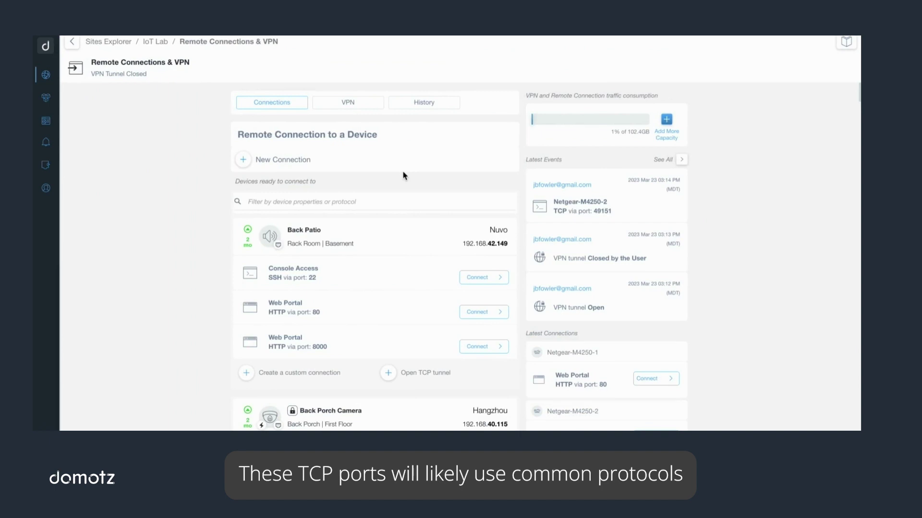
scroll(403, 176, "down", 2)
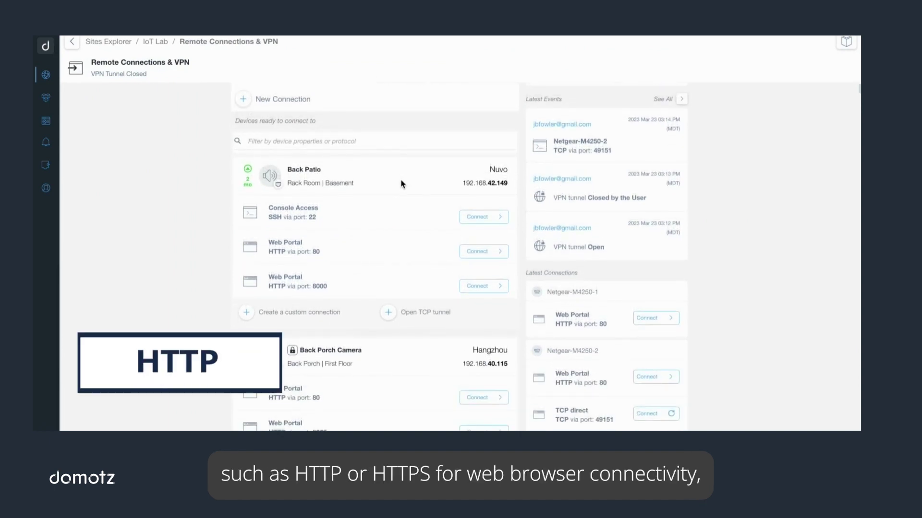
scroll(402, 183, "down", 3)
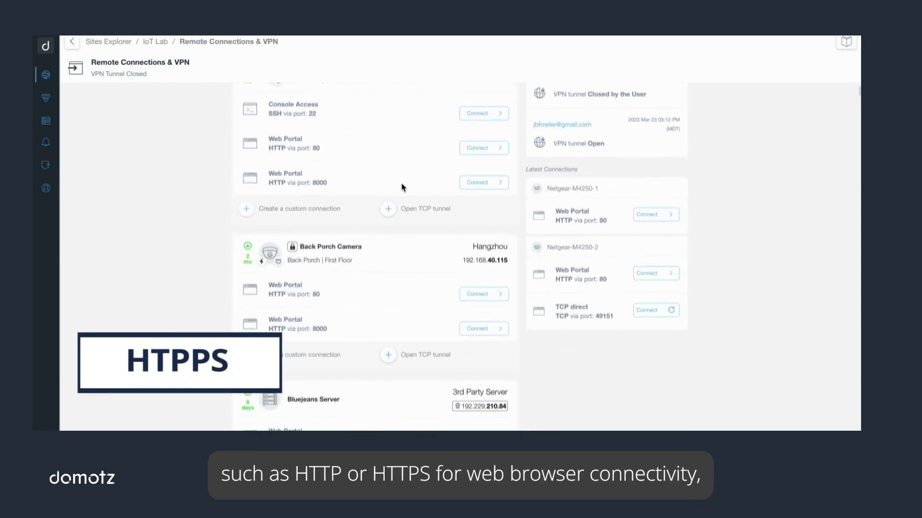
scroll(402, 187, "down", 2)
scroll(404, 188, "down", 4)
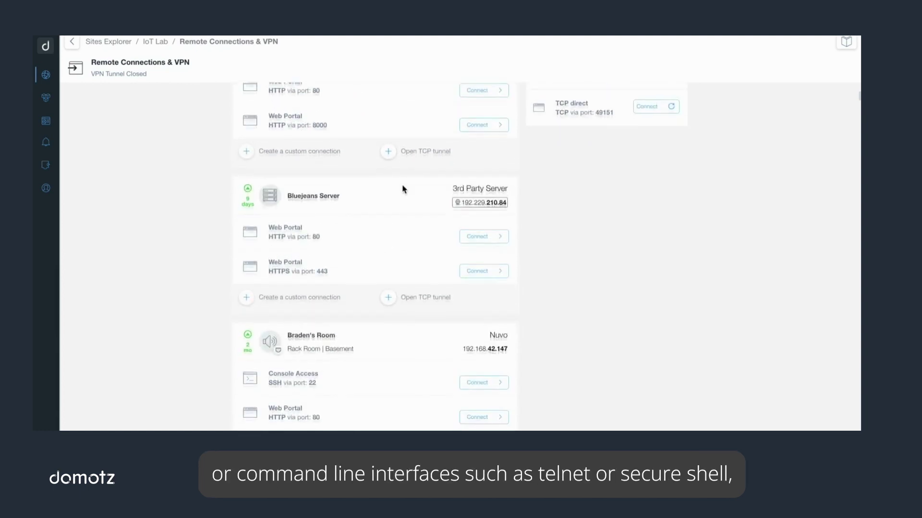
scroll(403, 189, "down", 4)
scroll(403, 189, "down", 3)
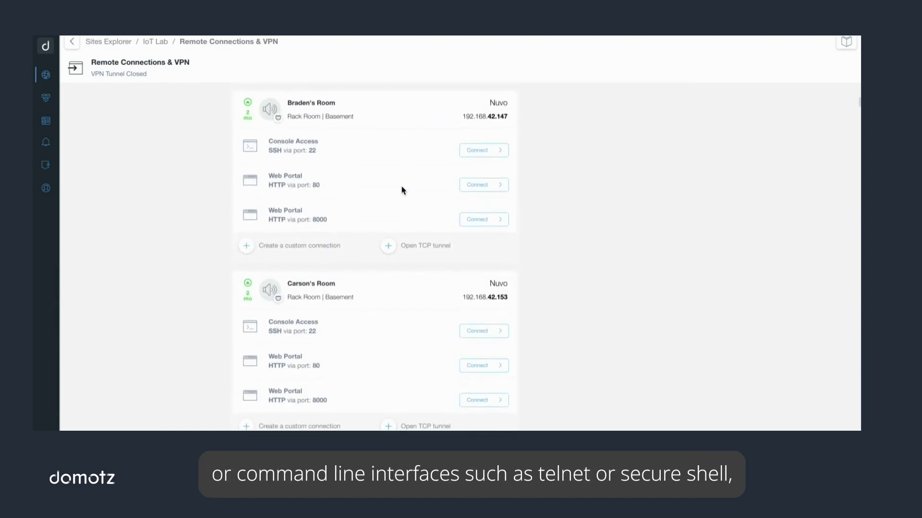
scroll(398, 194, "down", 1)
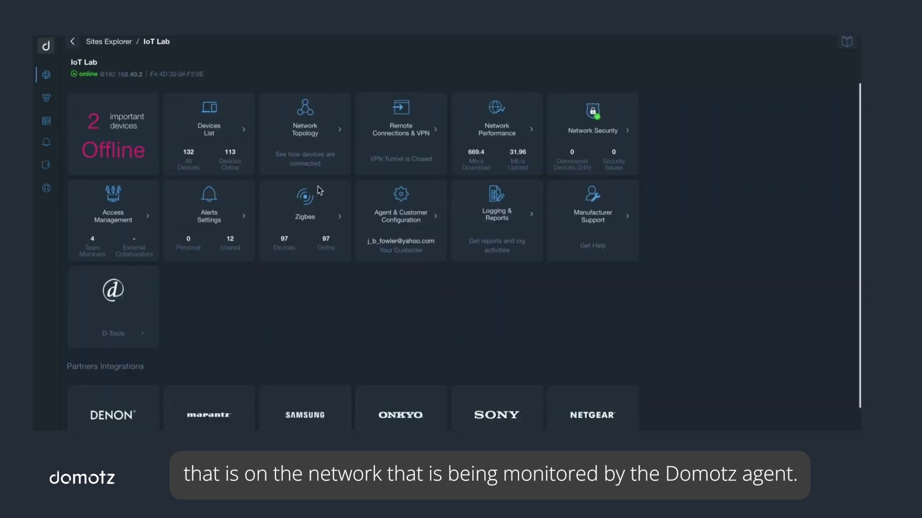
- Filter the Devices List by 'net' and view Netgear-M4250-2's Connect tab connections
left_click(230, 114)
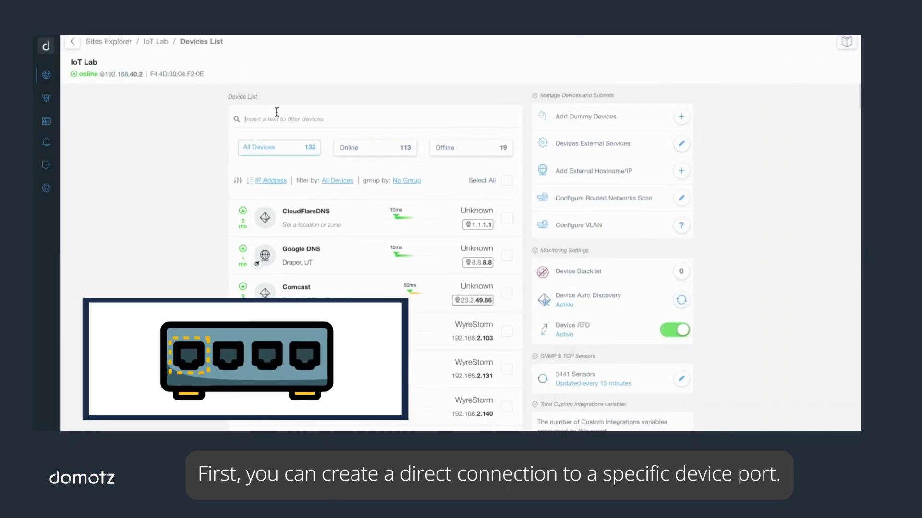
left_click(277, 111)
type("net")
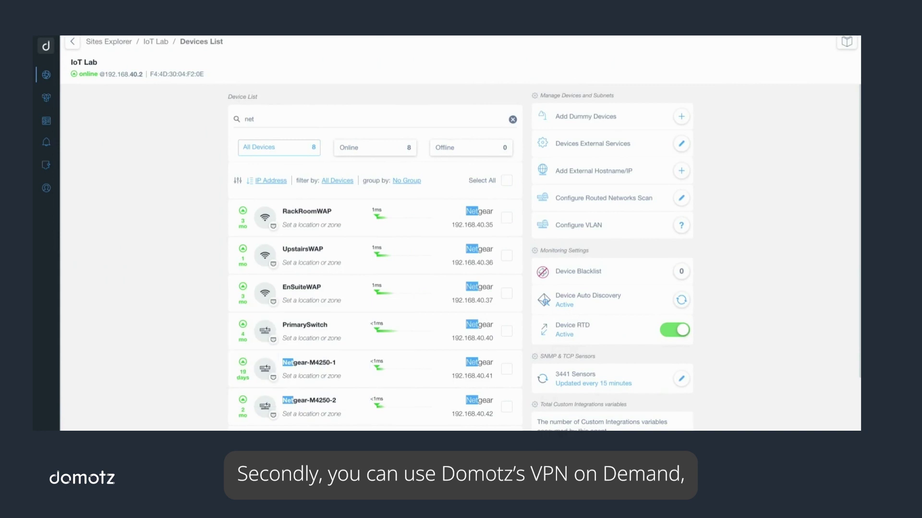
left_click(324, 397)
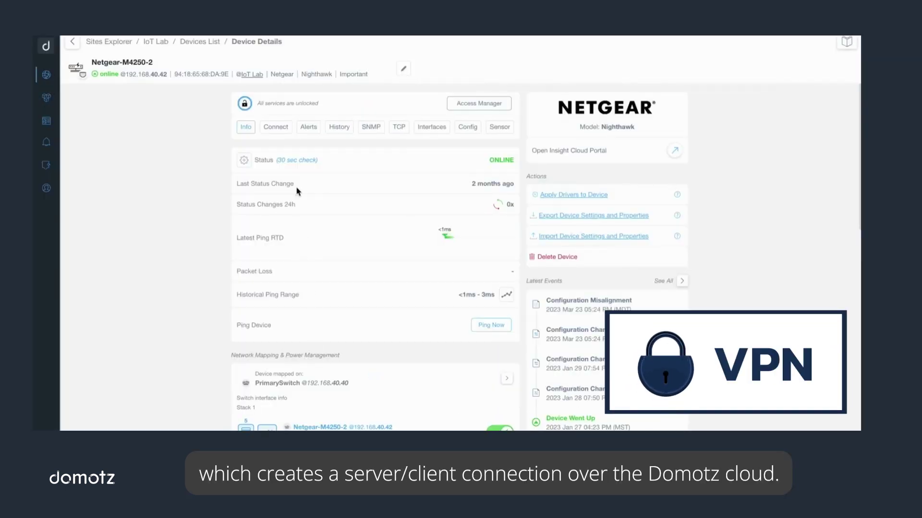
left_click(276, 128)
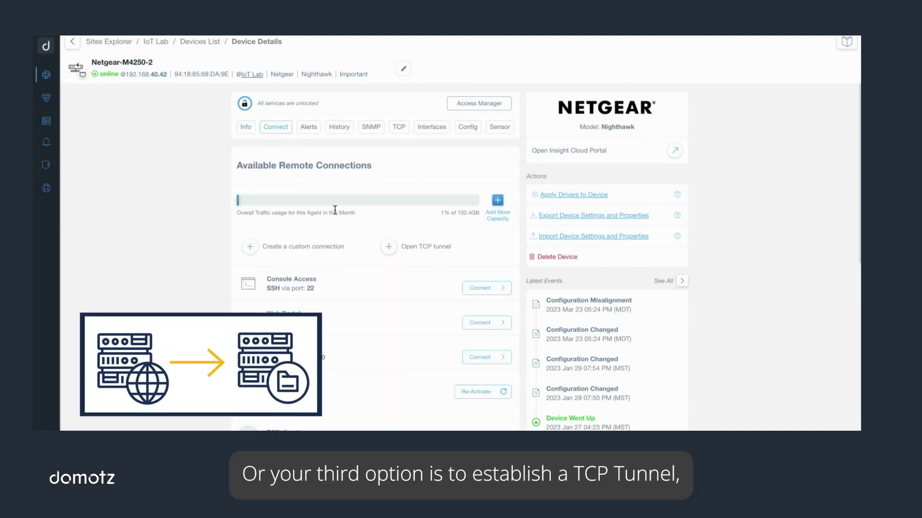
scroll(337, 214, "down", 2)
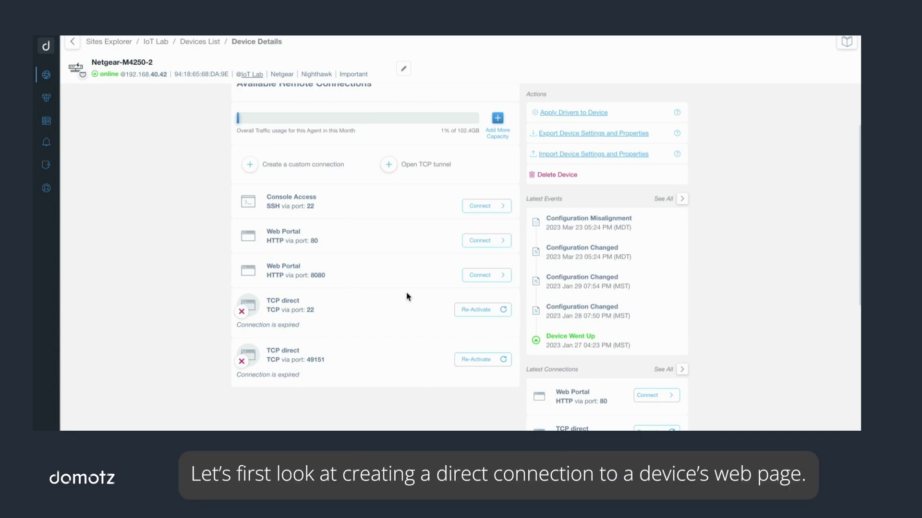
- Start opening a TCP tunnel to the switch, then cancel the dialog
left_click(415, 163)
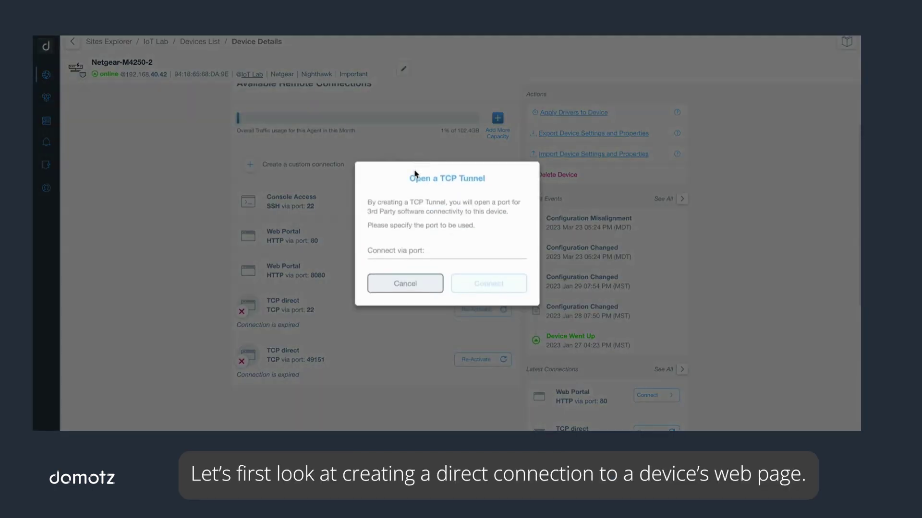
left_click(406, 284)
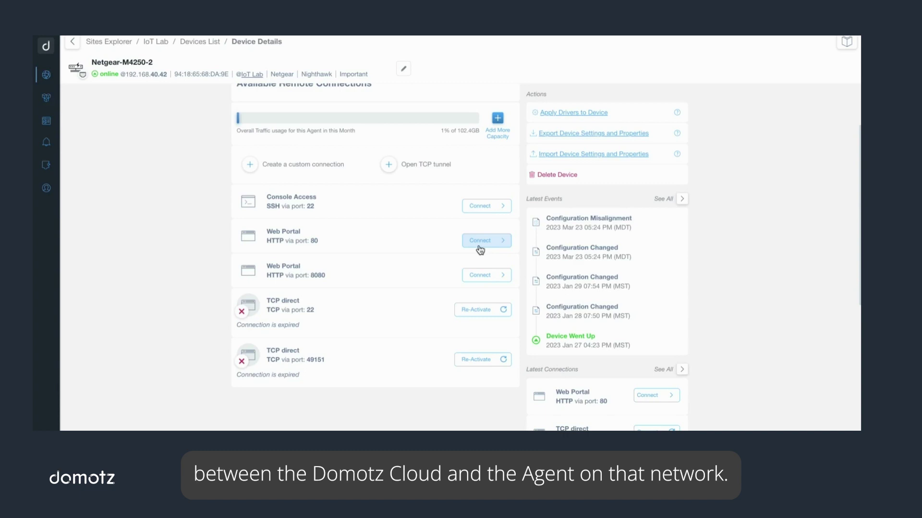
- Connect to the switch's HTTP port 80 web portal and log in with the login name and password
left_click(479, 246)
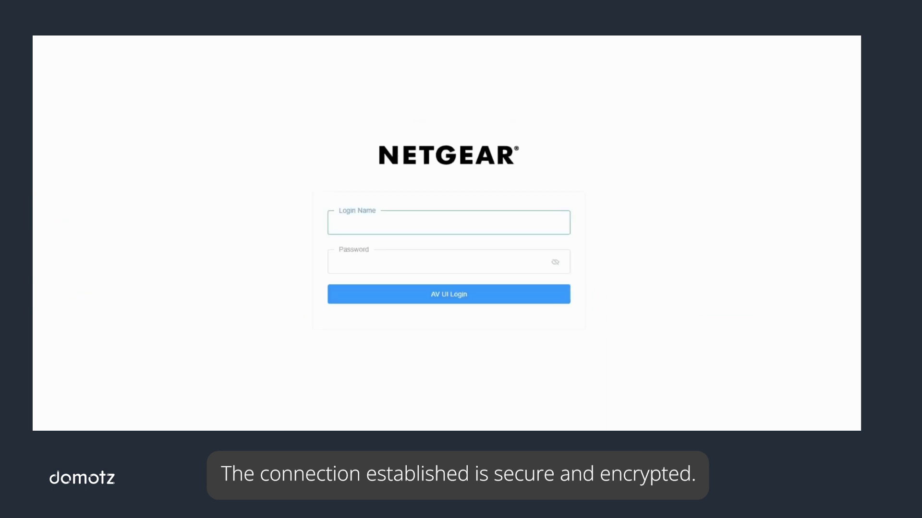
type("in")
key("Tab")
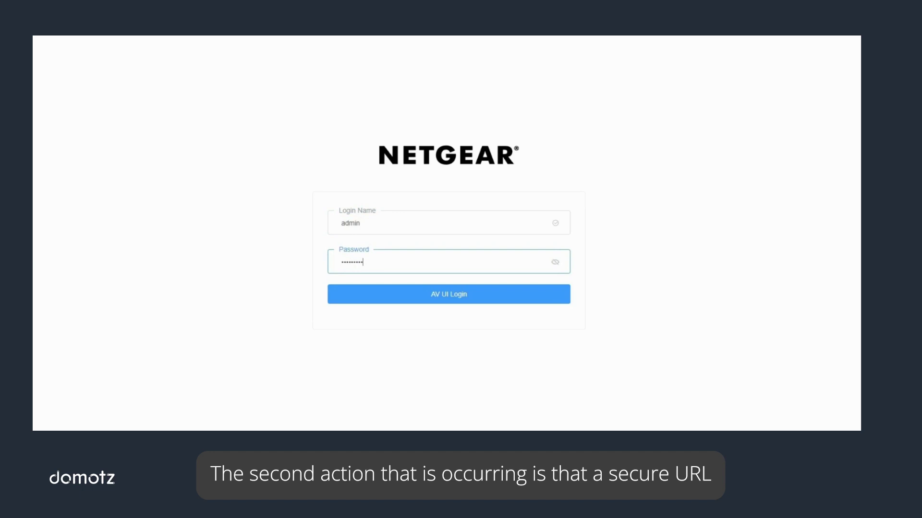
type("•")
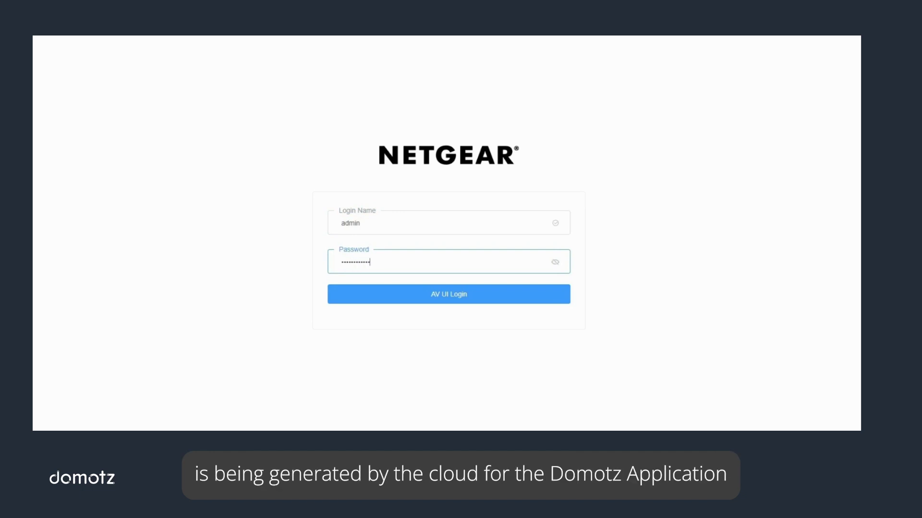
left_click(458, 294)
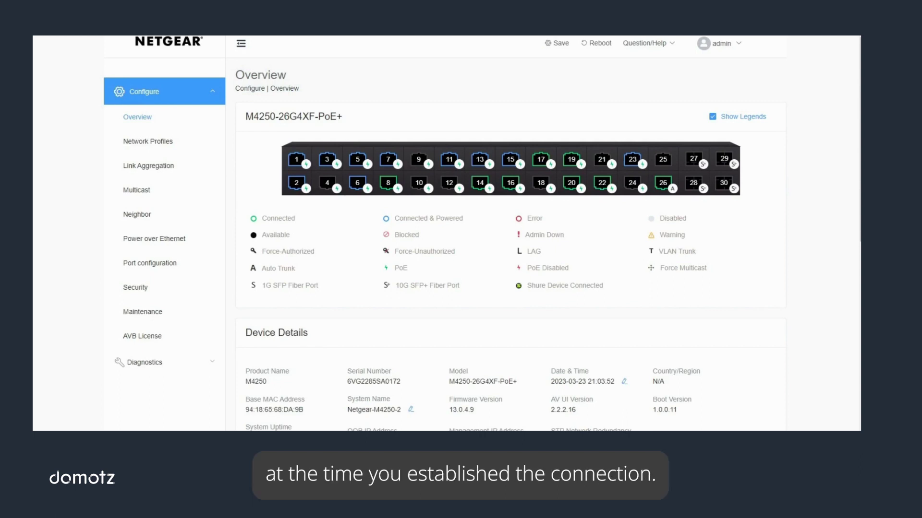
- Review the switch Overview page and open Network Profiles
scroll(508, 240, "down", 5)
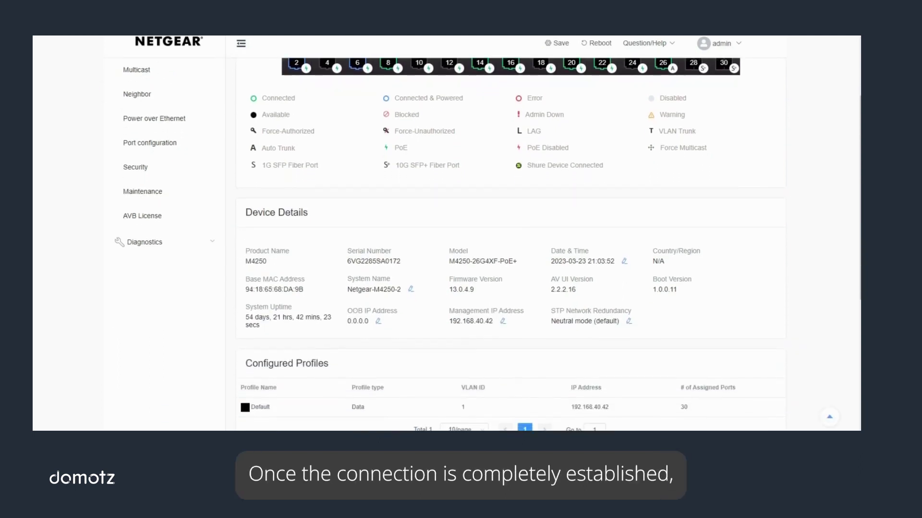
scroll(460, 293, "up", 5)
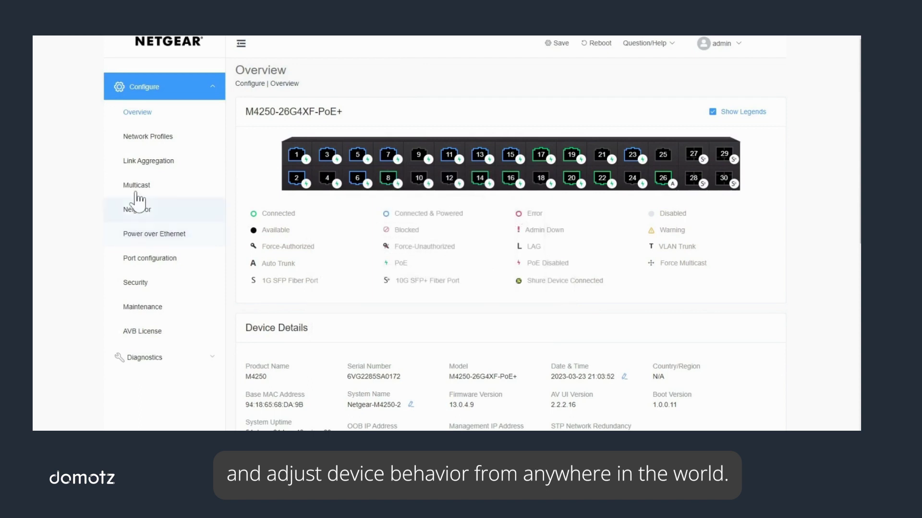
left_click(146, 137)
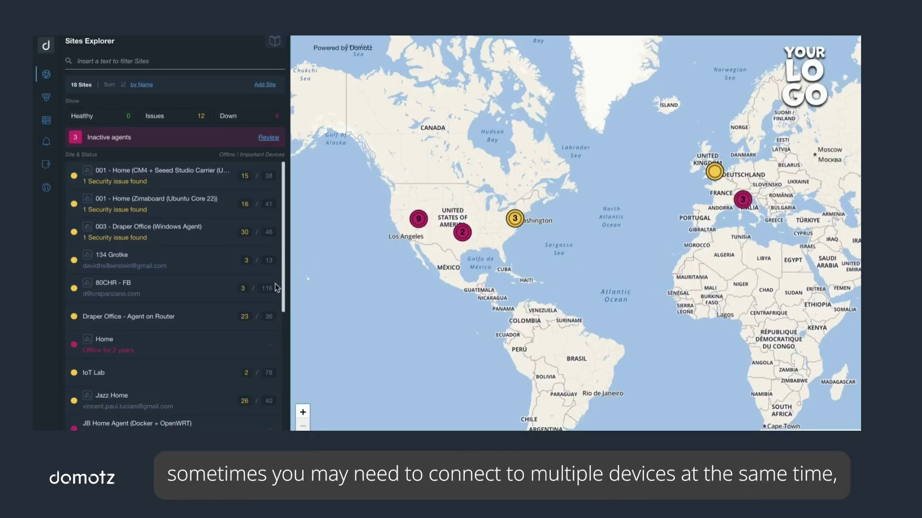
- Open the IoT Lab site and its Remote Connections & VPN page
left_click(110, 377)
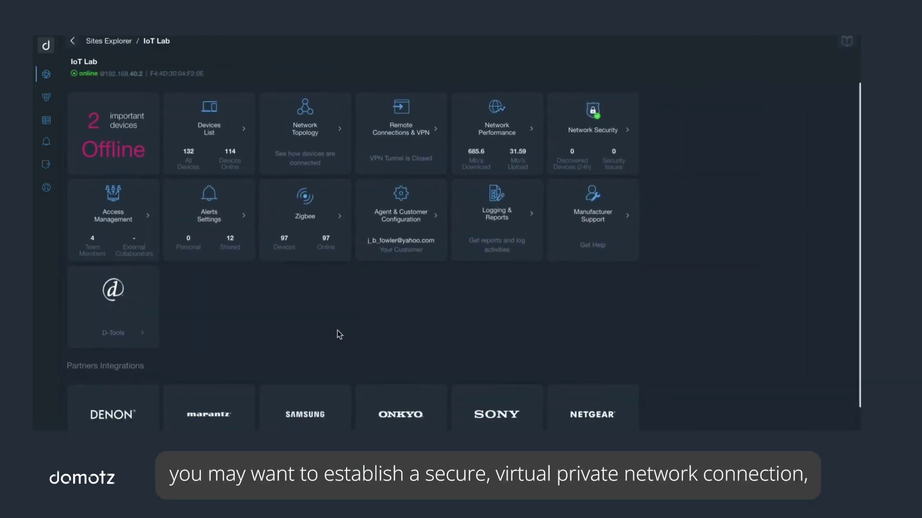
left_click(401, 148)
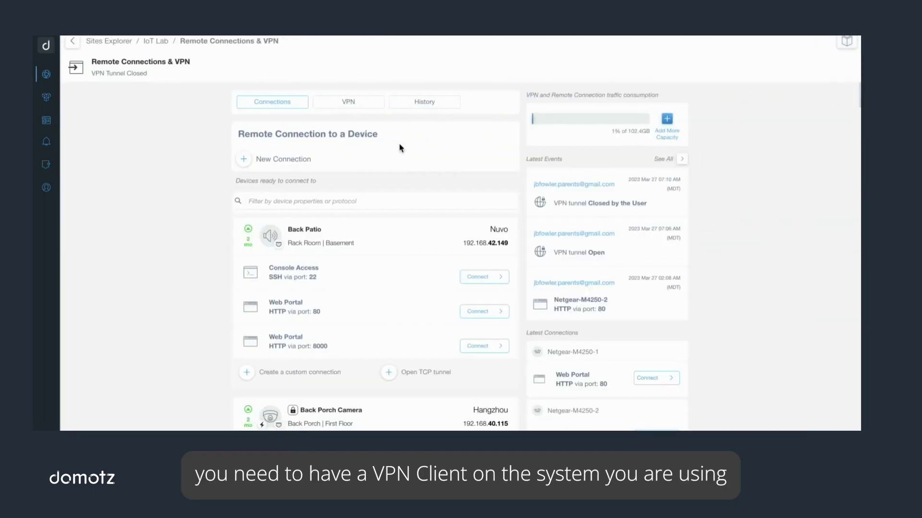
- Show the VPN tab with IoT Lab's VPN On Demand status
left_click(361, 106)
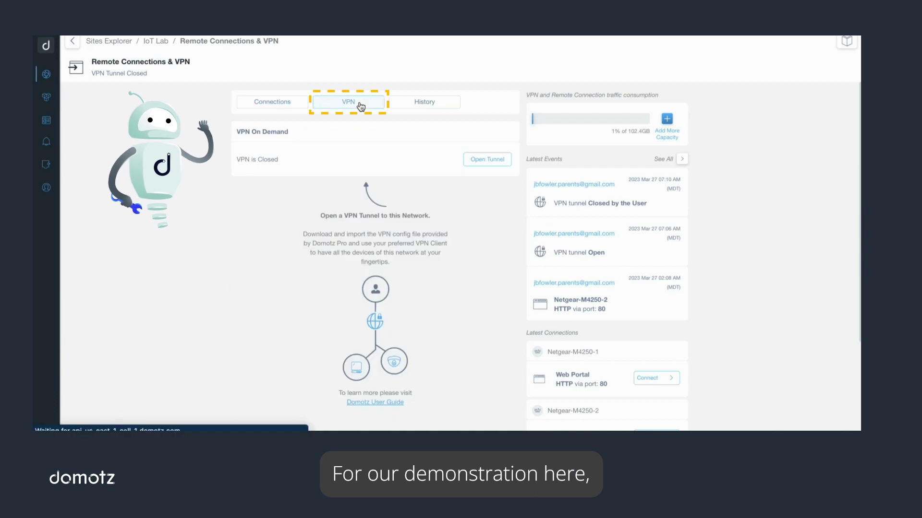
- Open a VPN tunnel to the IoT Lab network with GLOBAL routing
left_click(484, 163)
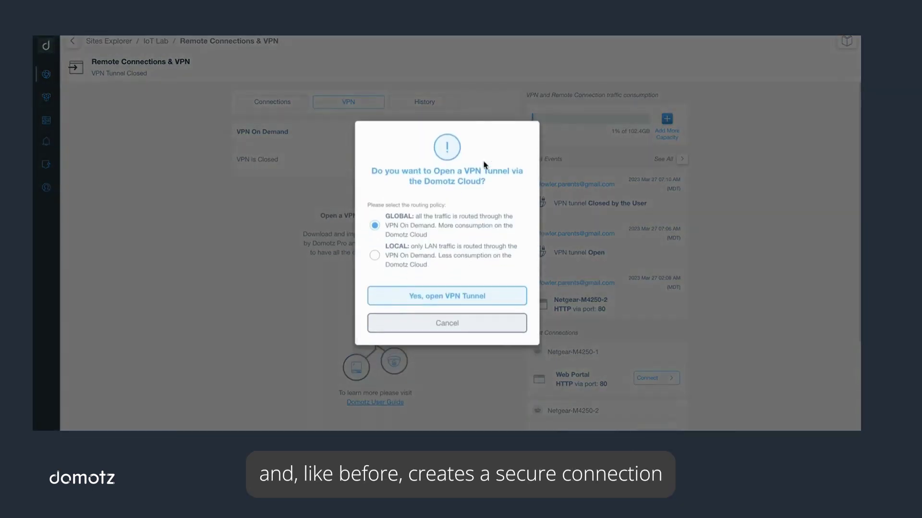
left_click(515, 303)
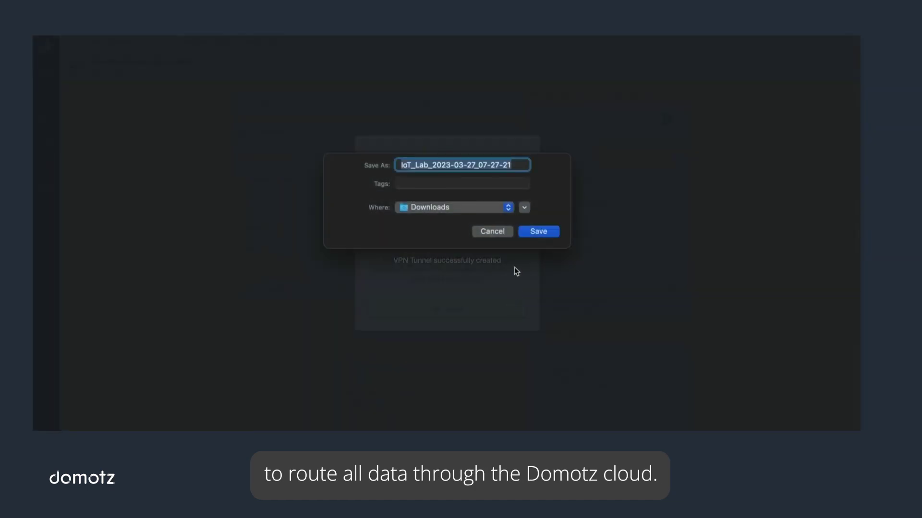
- Save the VPN configuration as 'Remote connection' in Downloads and dismiss the notice
type("Remot")
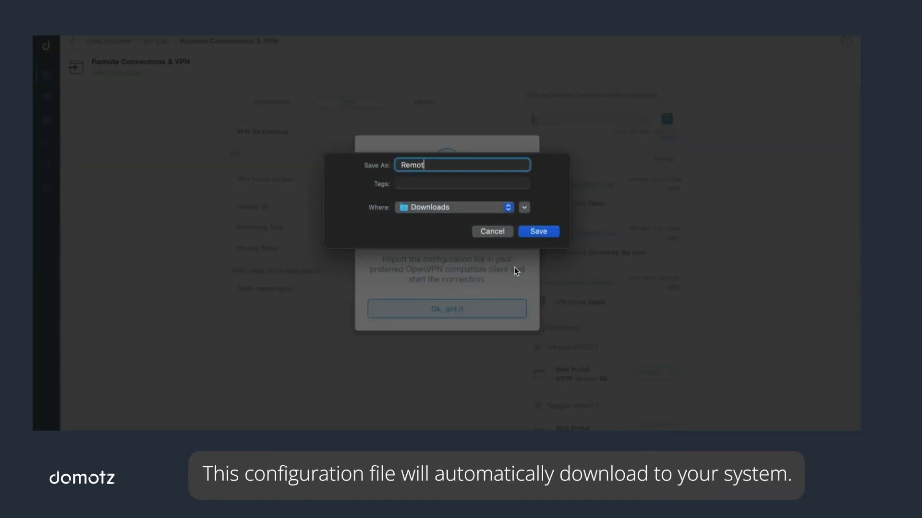
type("e connection")
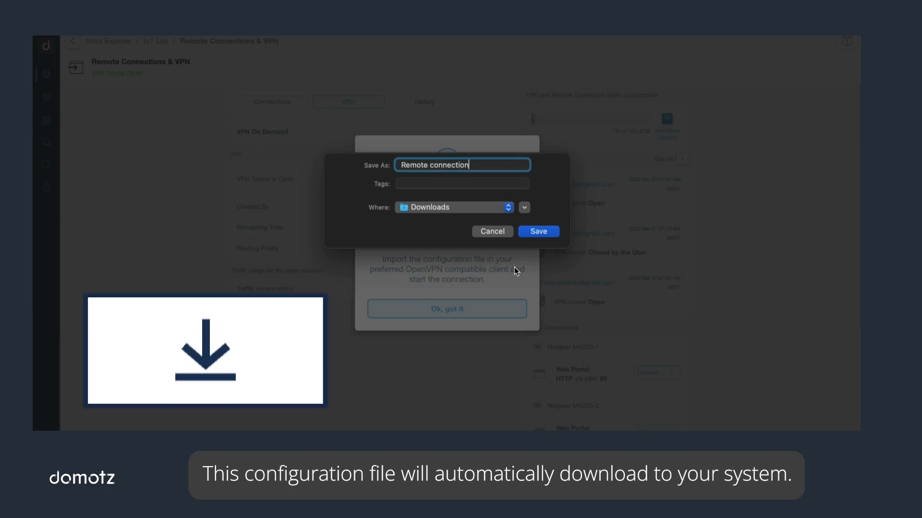
key("Return")
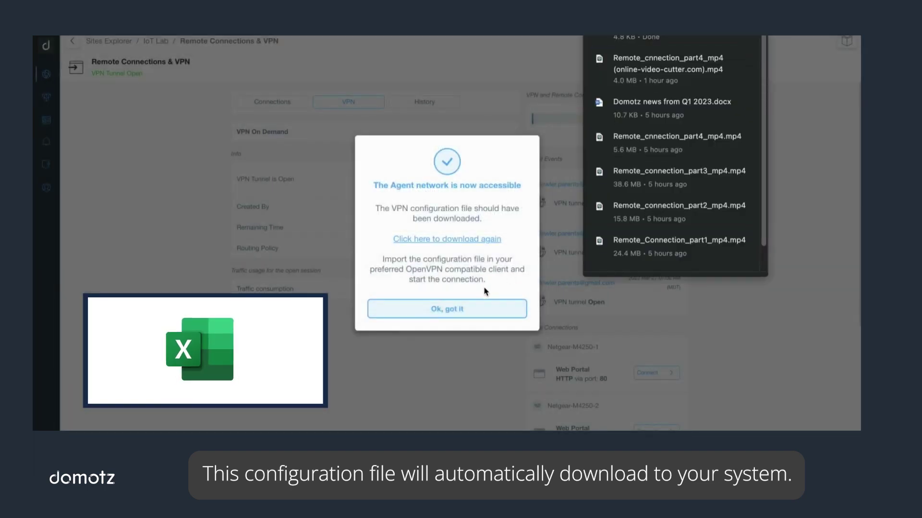
left_click(471, 309)
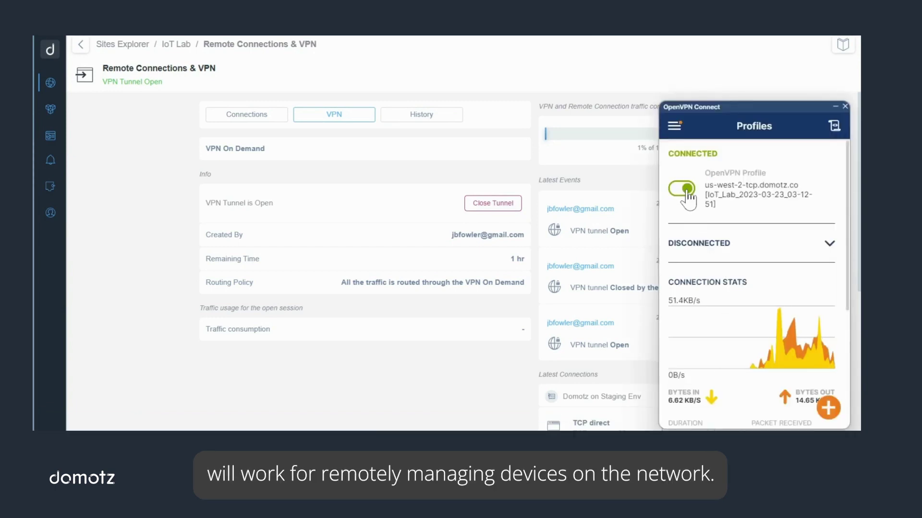
- Disconnect the IoT_Lab profile in OpenVPN and close the IoT Lab VPN tunnel in Domotz
left_click(687, 191)
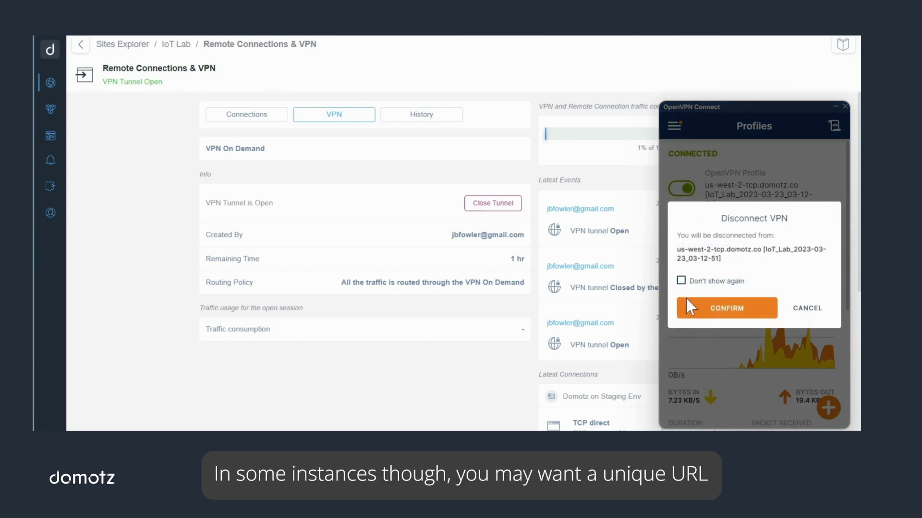
left_click(690, 308)
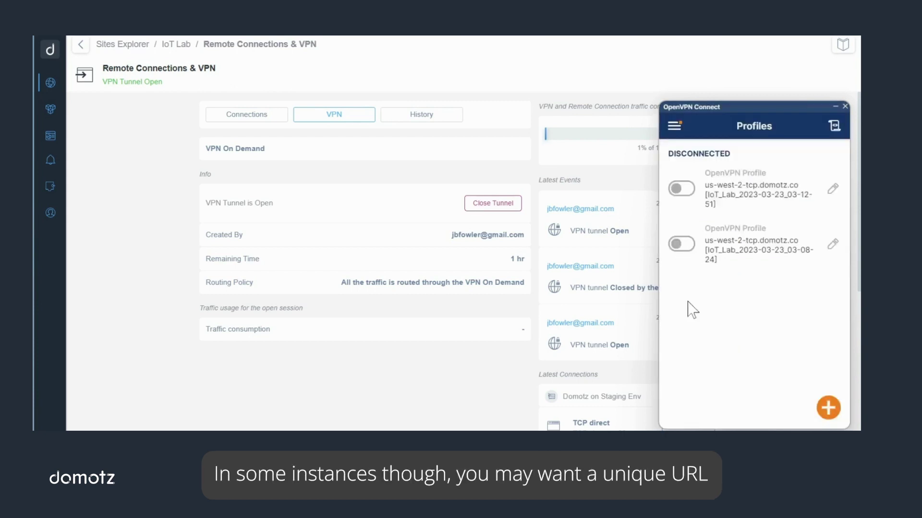
left_click(503, 205)
left_click(502, 204)
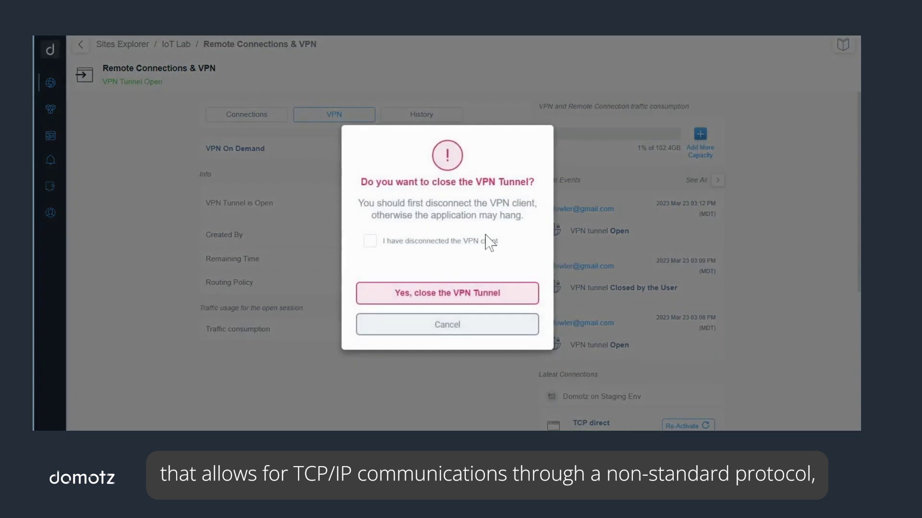
left_click(369, 243)
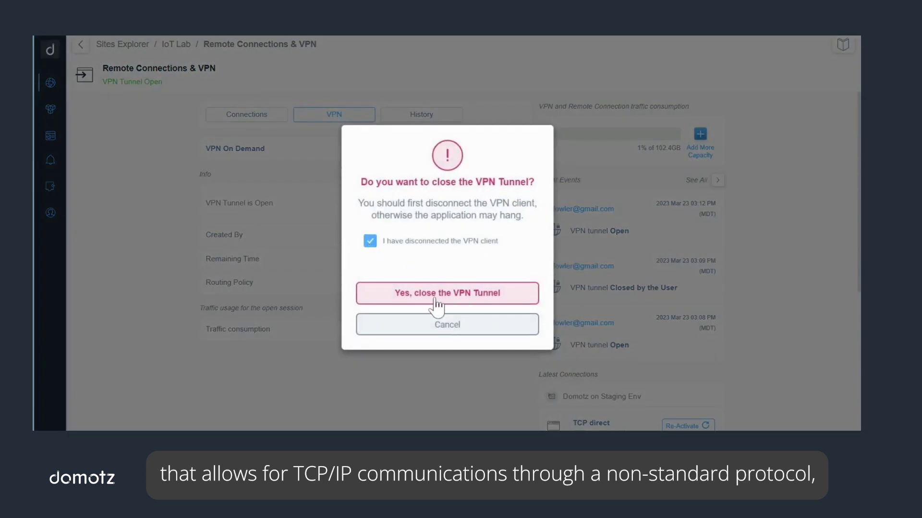
left_click(460, 294)
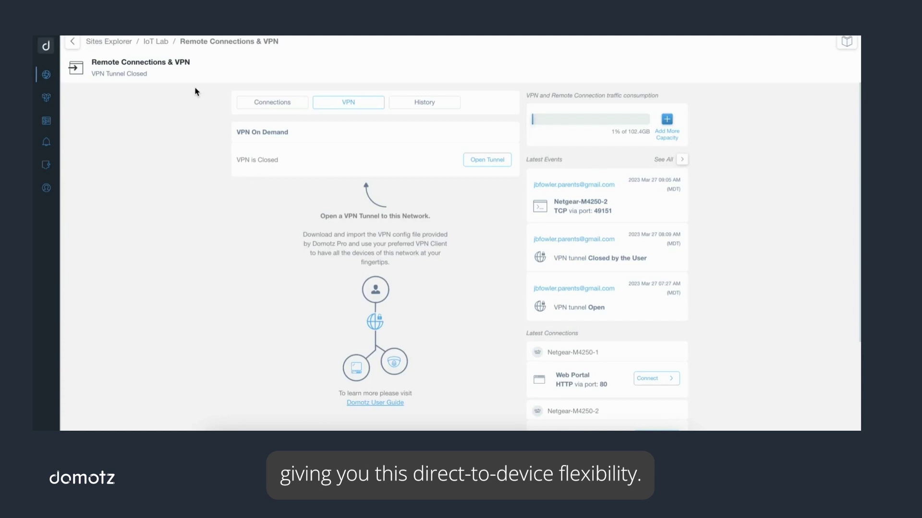
- Go from the IoT Lab overview through Device List to Netgear-M4250-2's Connect tab
left_click(154, 44)
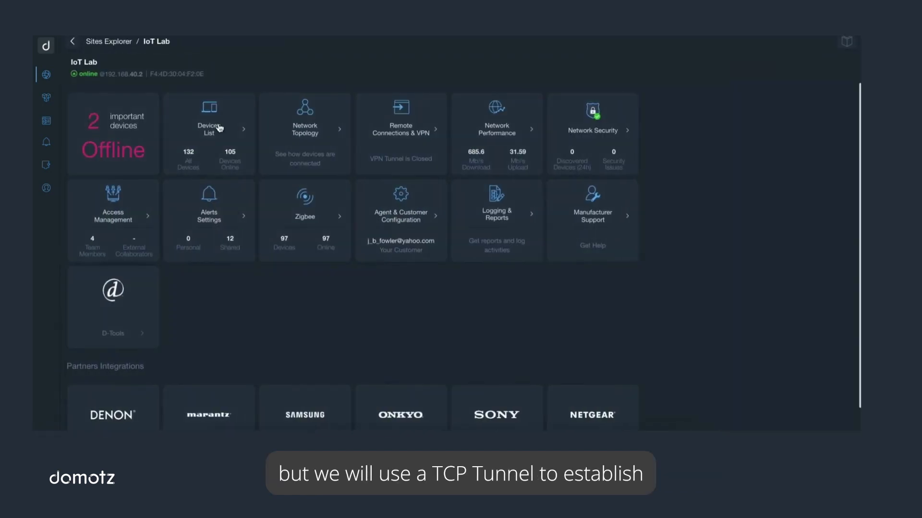
left_click(219, 128)
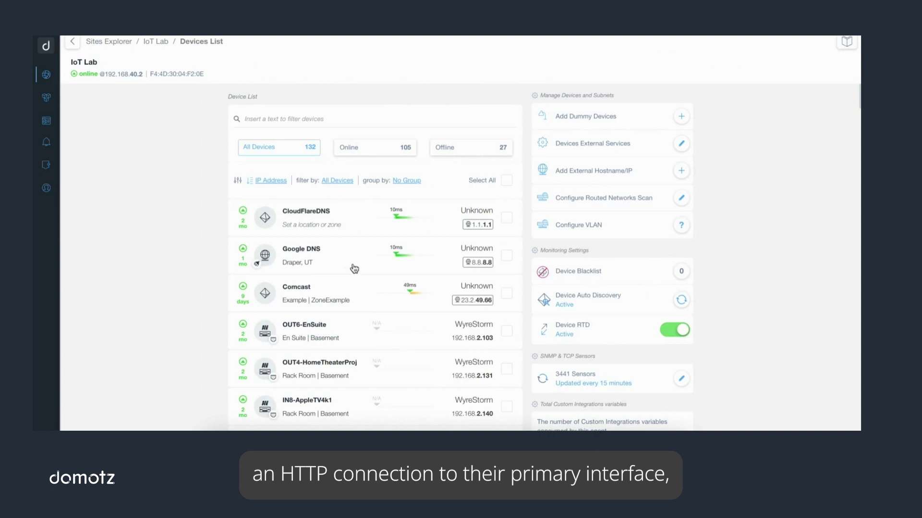
scroll(379, 303, "down", 8)
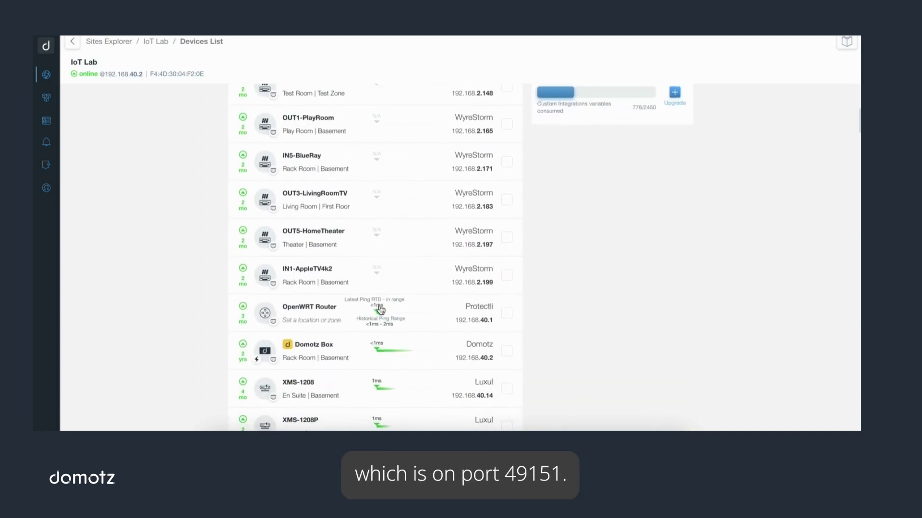
scroll(379, 308, "down", 5)
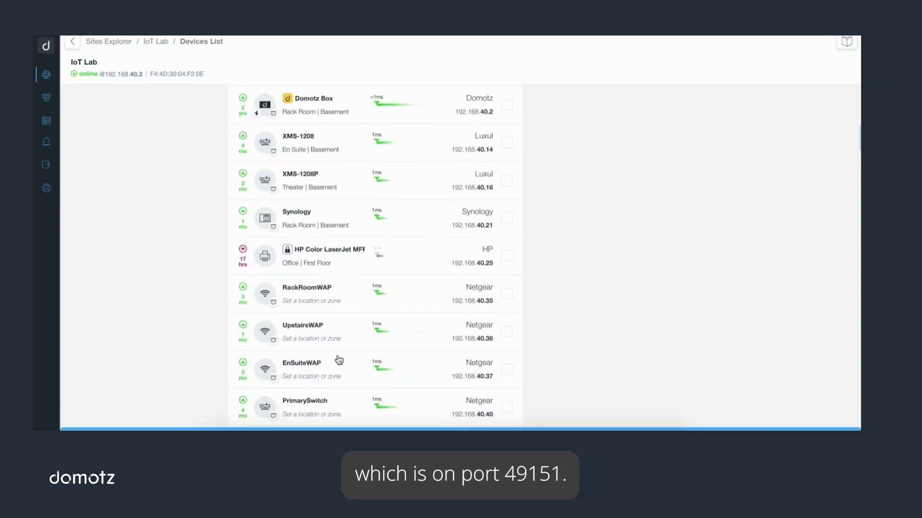
scroll(339, 360, "down", 3)
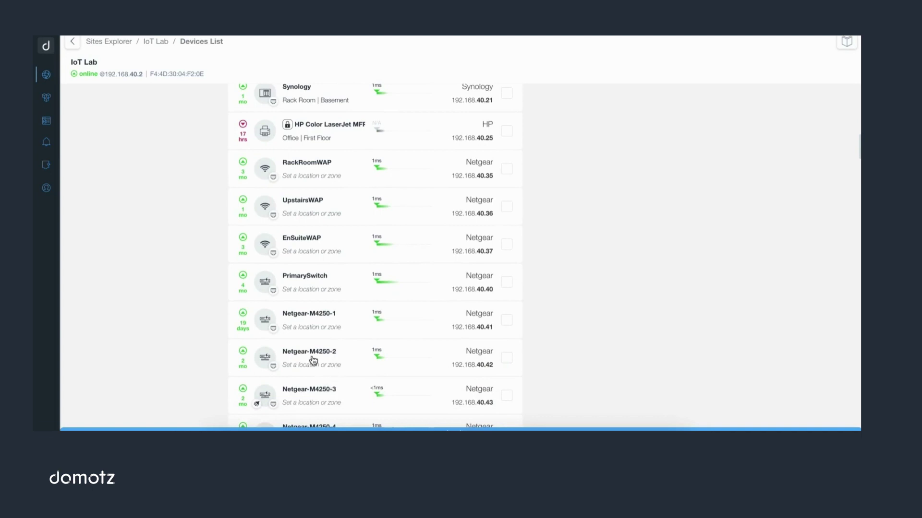
left_click(313, 360)
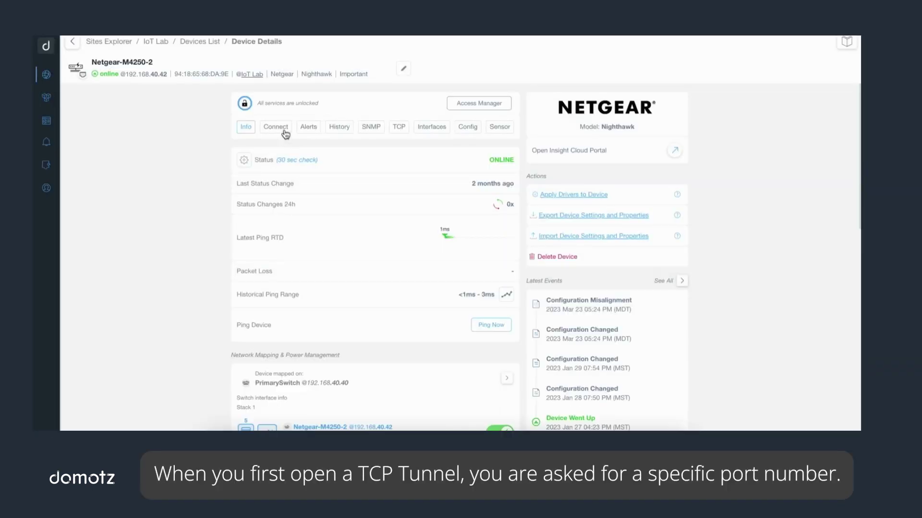
left_click(284, 130)
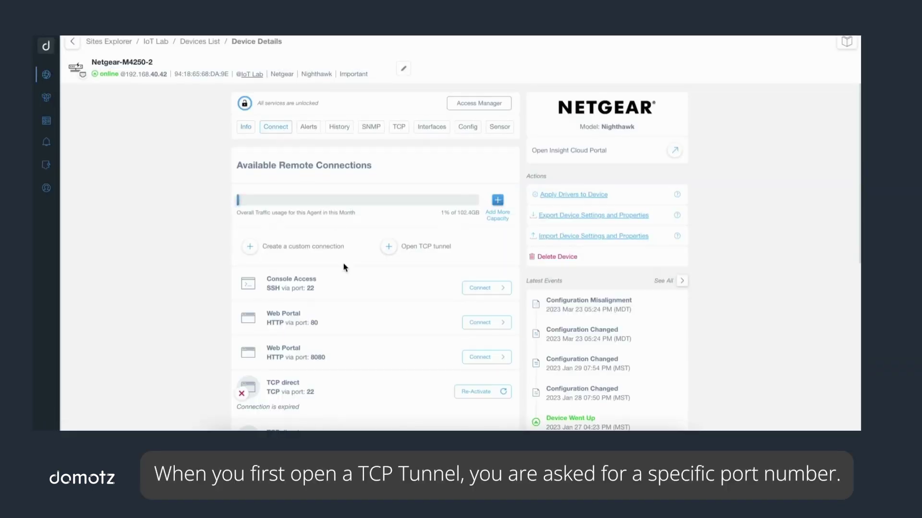
scroll(344, 267, "down", 3)
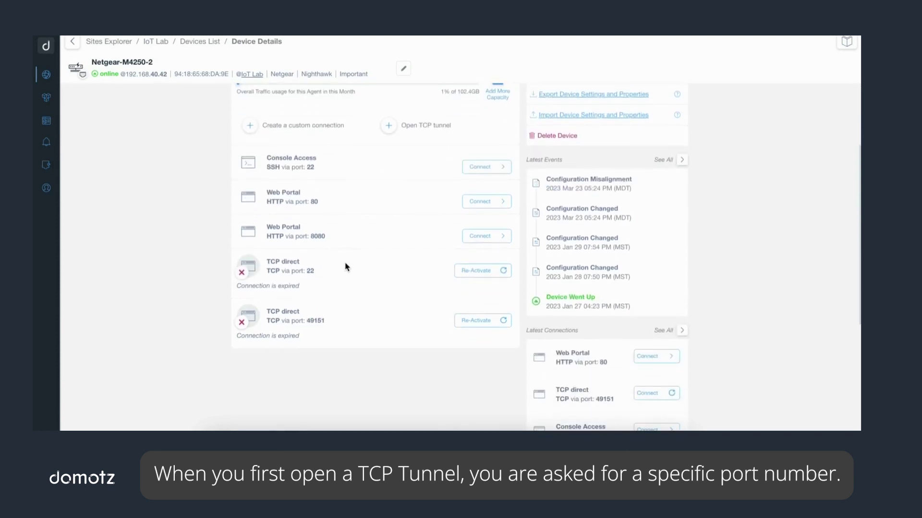
- Drop the new tunnel request, re-activate the port 49151 tunnel, and copy us-west-2-tcp.domotz.co:32734
left_click(424, 130)
left_click(419, 248)
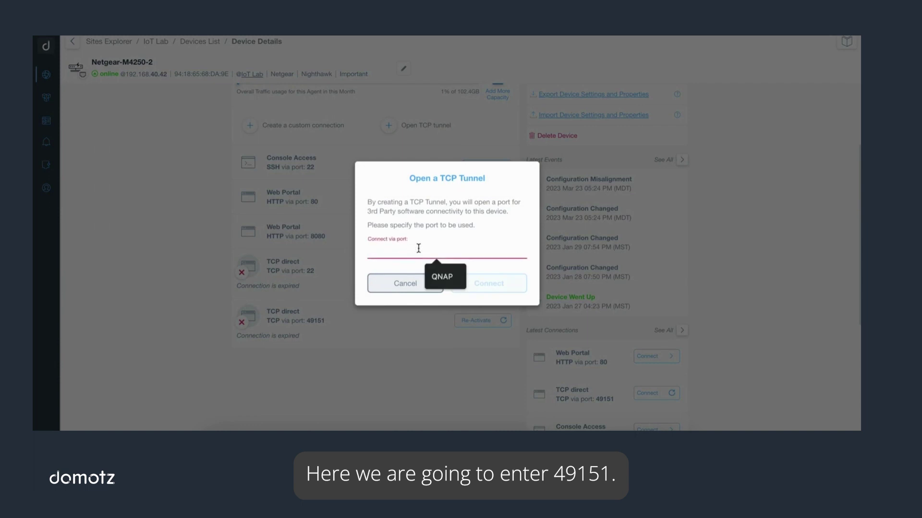
type("49151")
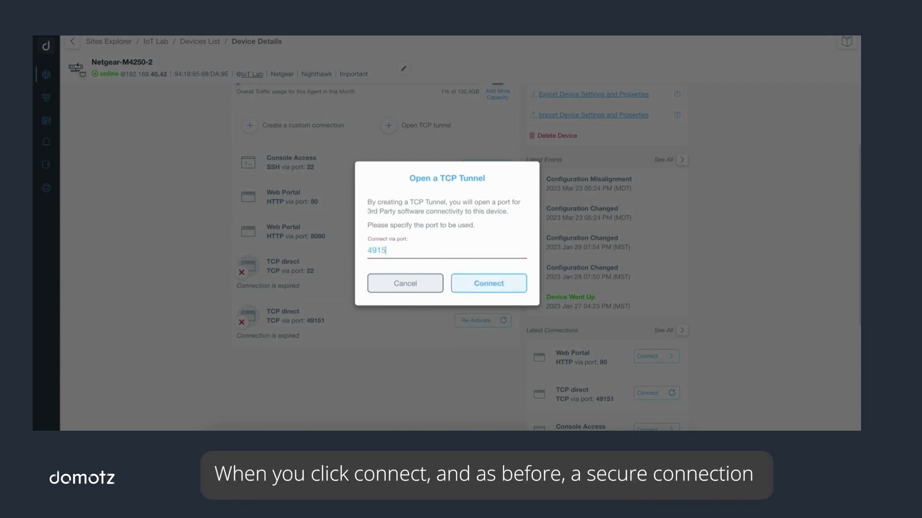
left_click(418, 287)
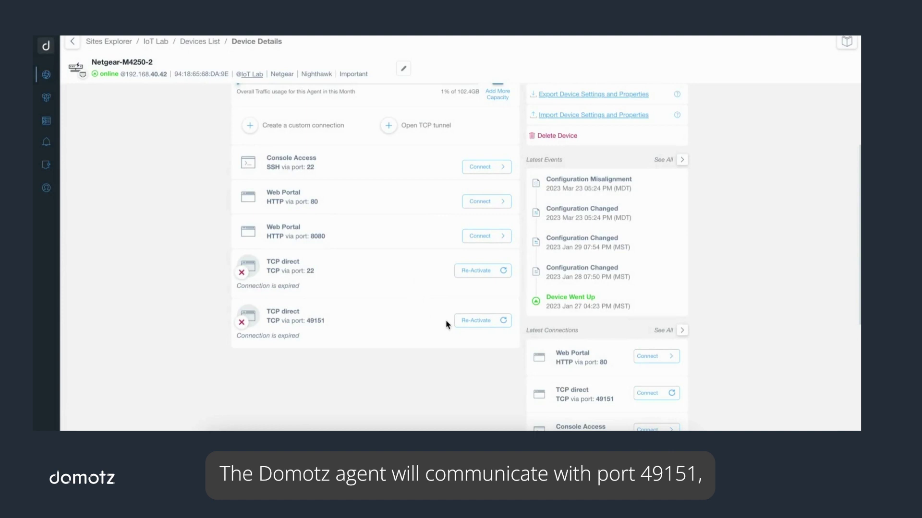
left_click(474, 322)
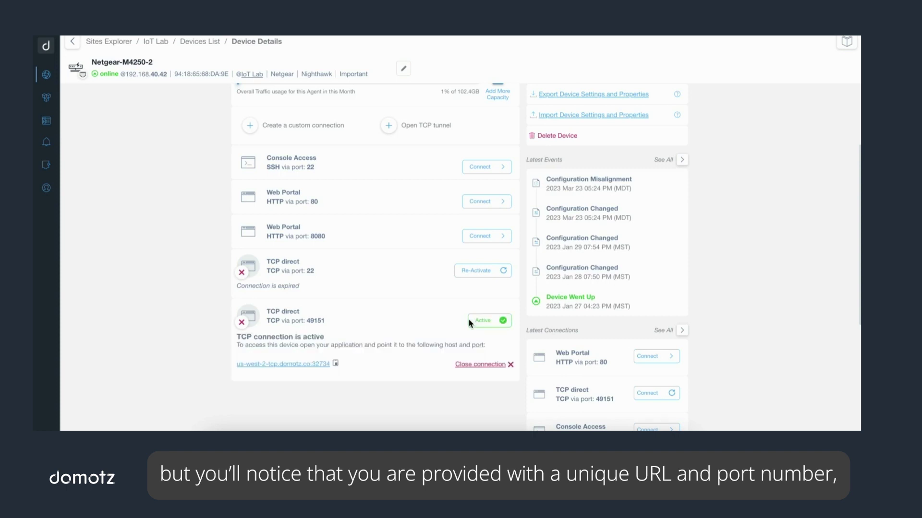
left_click(336, 365)
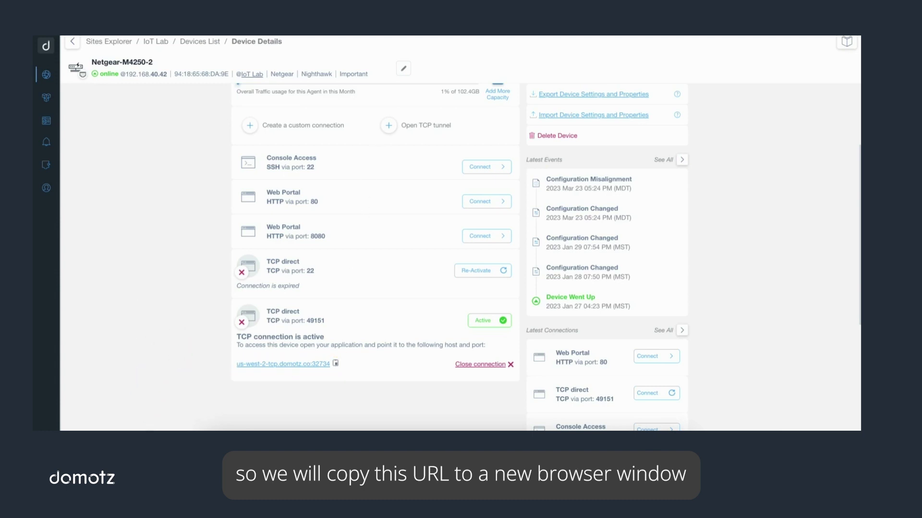
- Load us-west-2-tcp.domotz.co:32734 in a new Chrome window to reach the Netgear switch
key("ctrl+n")
key("ctrl+v")
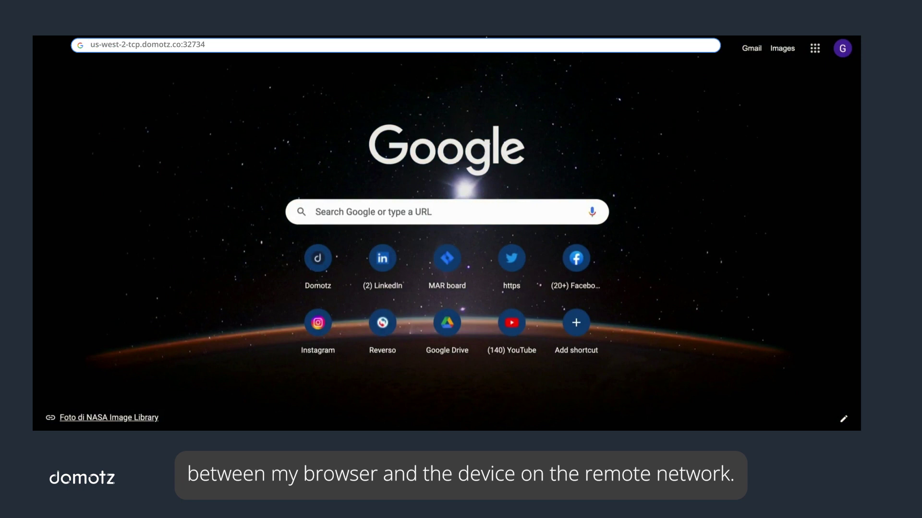
key("Return")
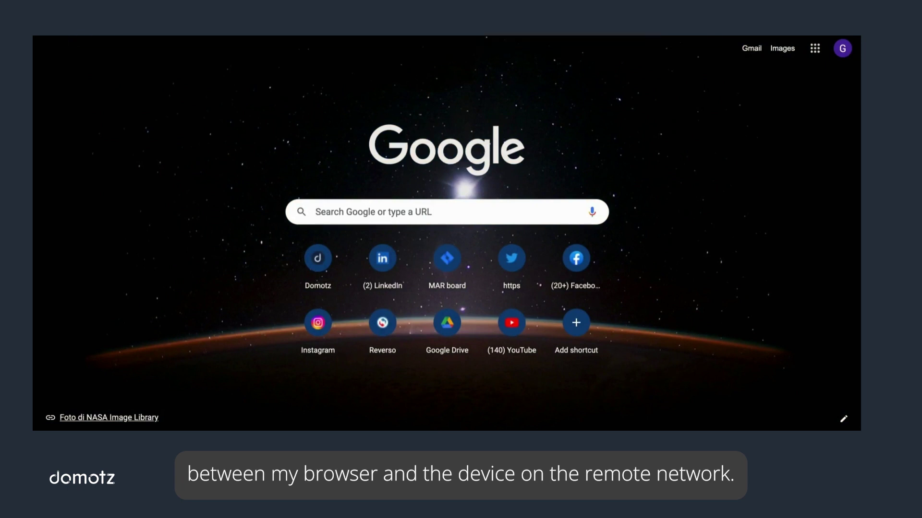